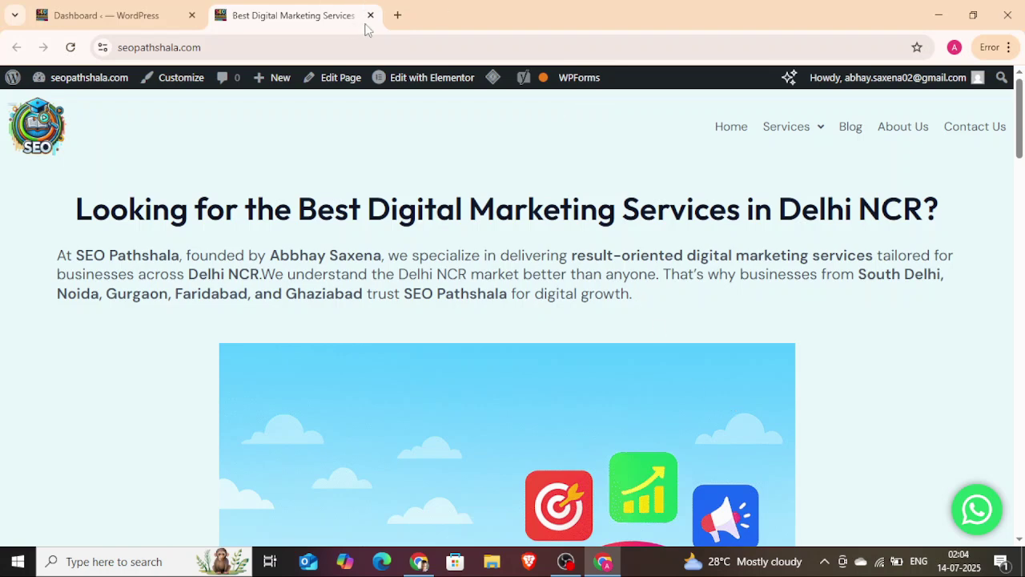
Open a new browser tab and check which Google account is signed in.
{"action": "left_click", "coordinate": [399, 16]}
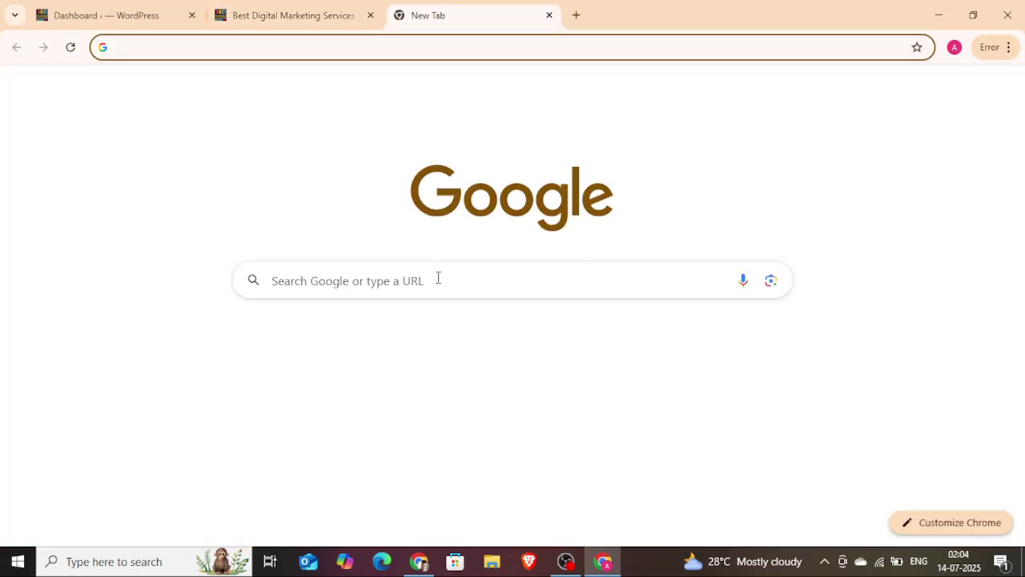
{"action": "left_click", "coordinate": [438, 281]}
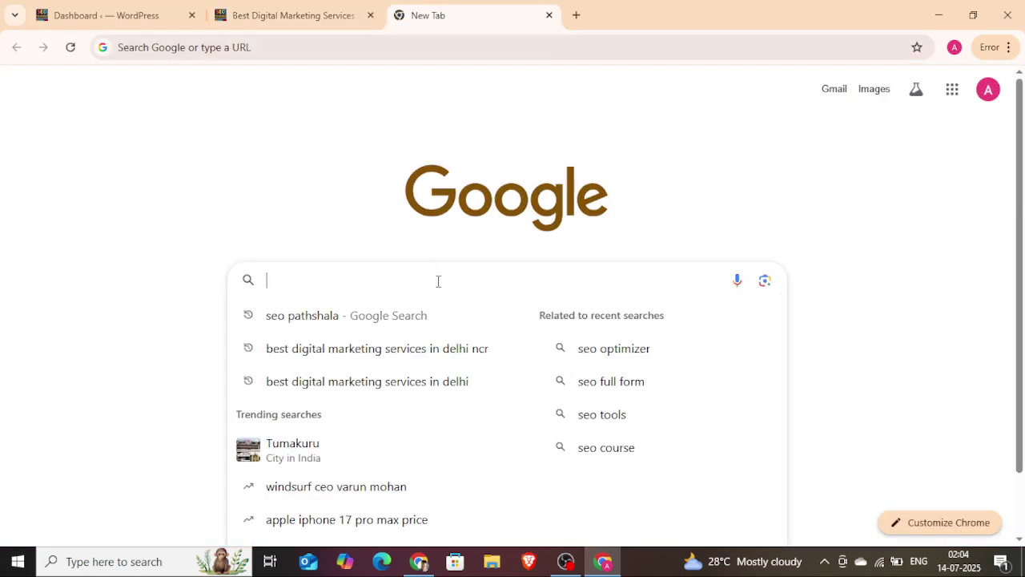
{"action": "left_click", "coordinate": [990, 101]}
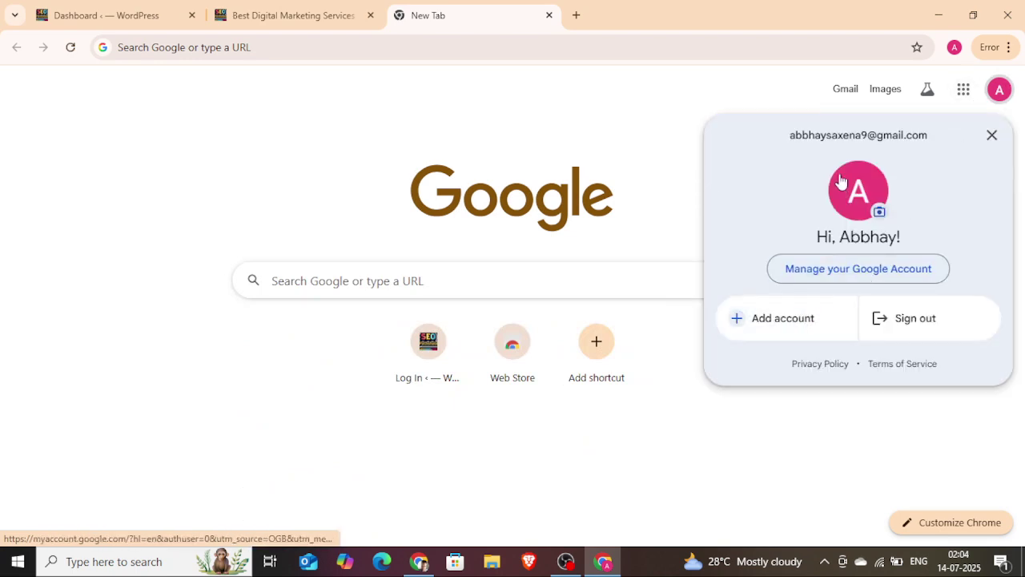
{"action": "left_click", "coordinate": [619, 164]}
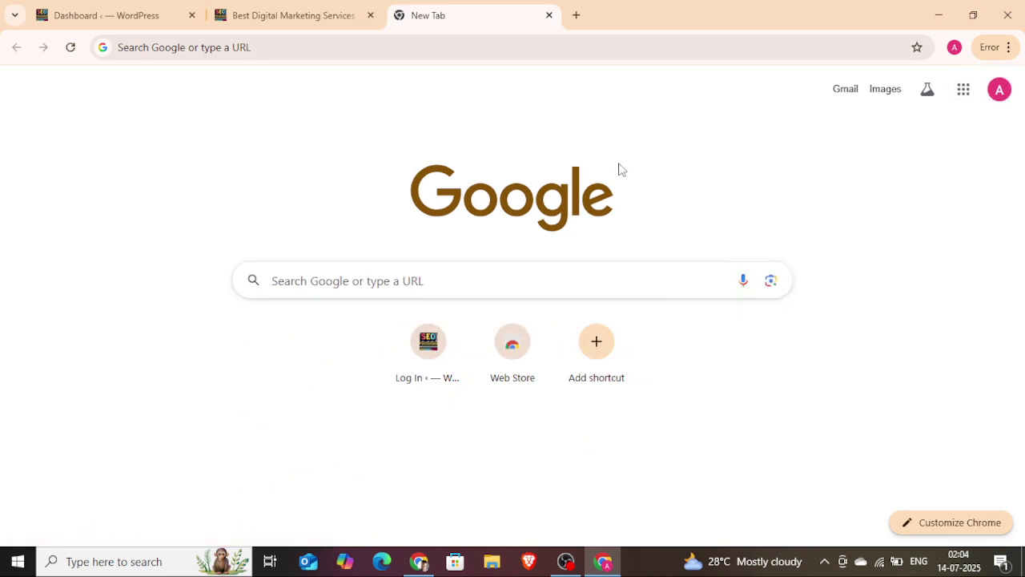
Search Google for 'google search console', open the Search Console Tools result and click Start now.
{"action": "left_click", "coordinate": [526, 287]}
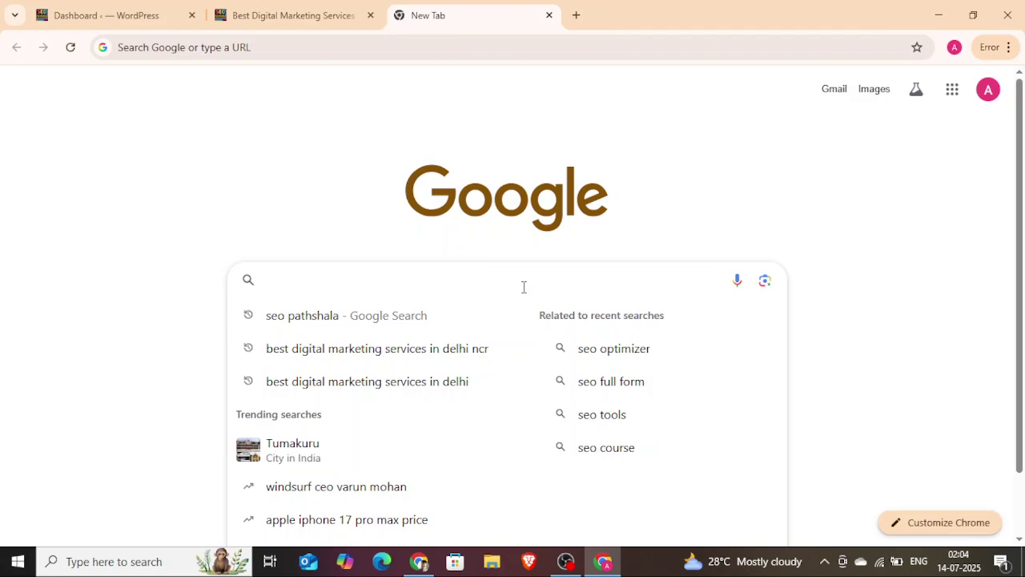
{"action": "type", "text": "googl"}
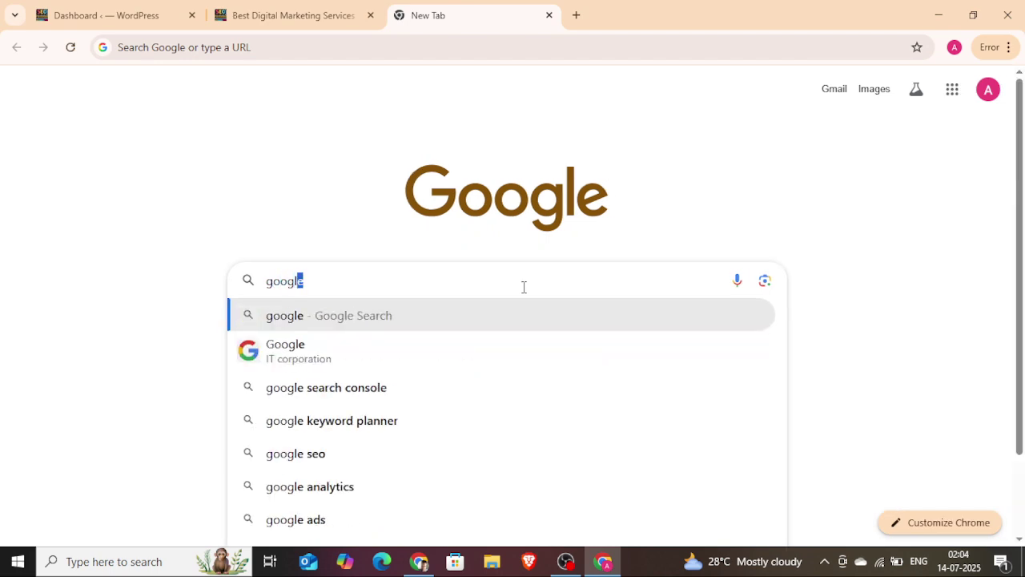
{"action": "type", "text": "e search"}
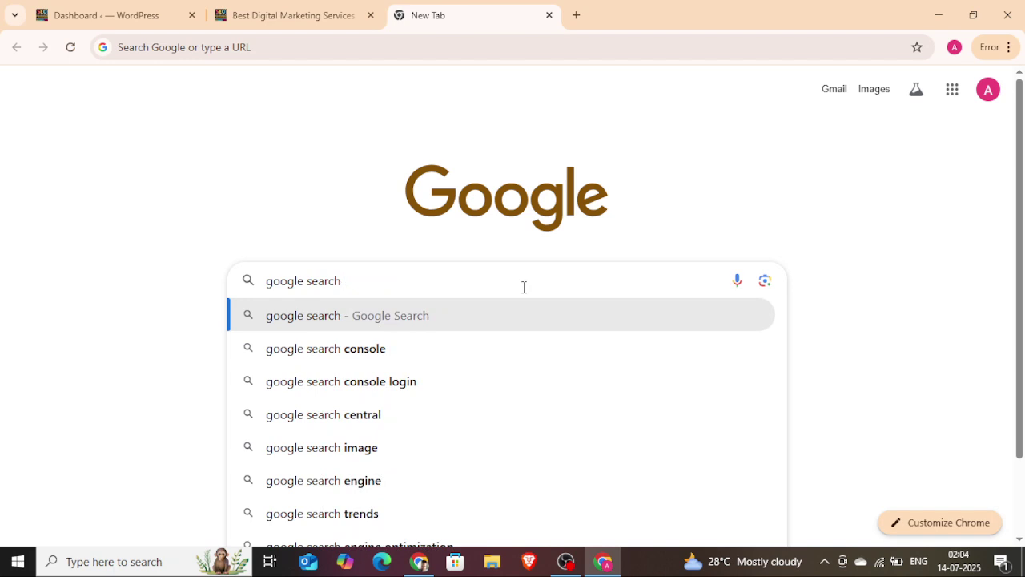
{"action": "left_click", "coordinate": [374, 362]}
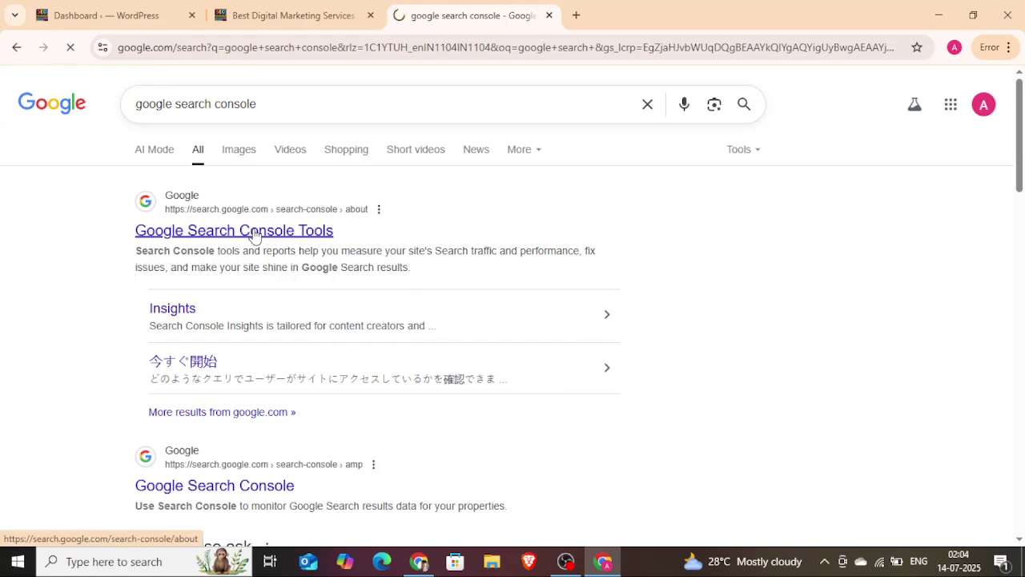
{"action": "left_click", "coordinate": [253, 232]}
{"action": "left_click", "coordinate": [213, 410]}
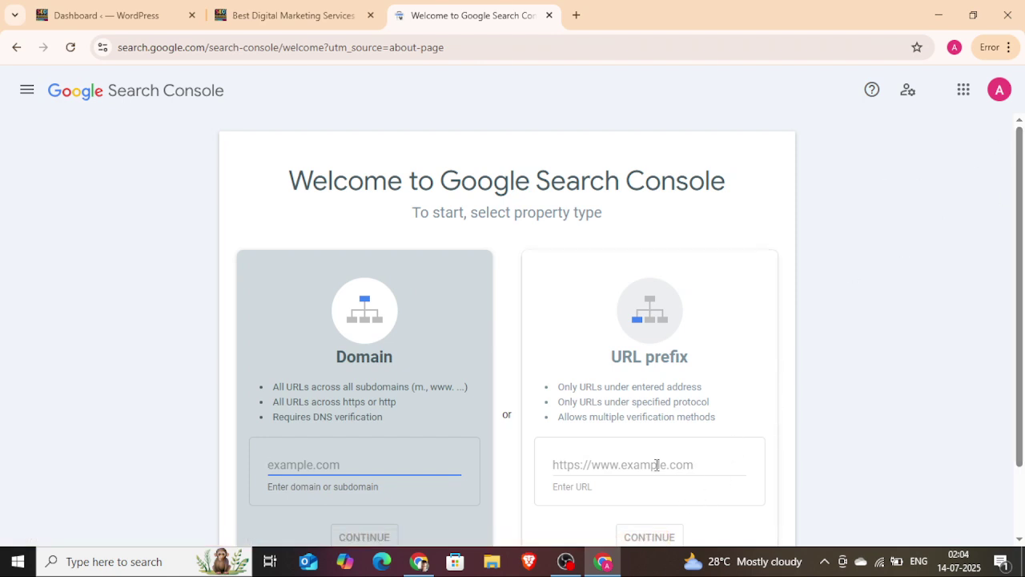
{"action": "scroll", "coordinate": [810, 376], "scroll_direction": "down", "scroll_amount": 1}
{"action": "scroll", "coordinate": [808, 375], "scroll_direction": "up", "scroll_amount": 1}
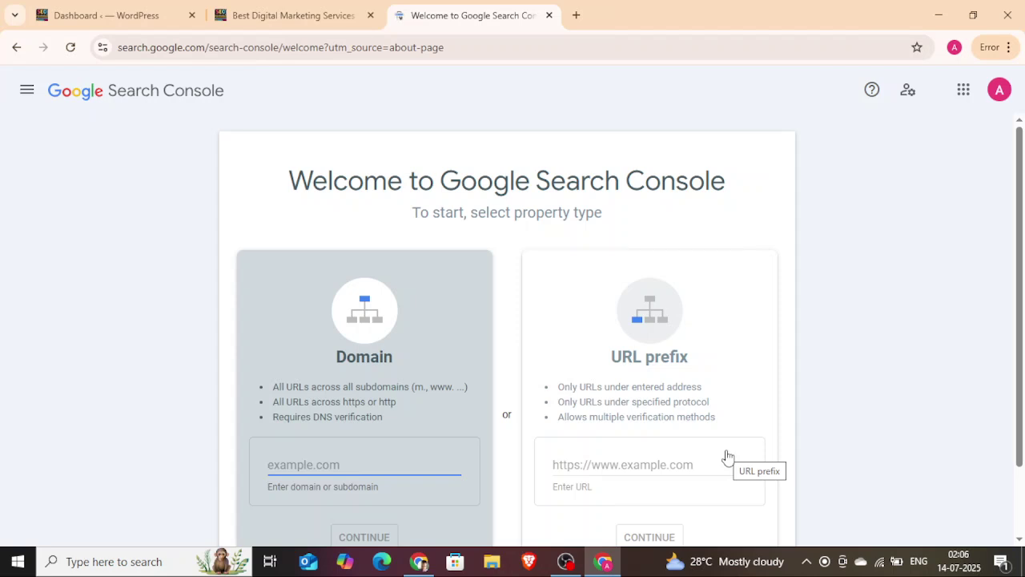
Choose URL prefix and paste text copied from the site's tab, which turns out wrong.
{"action": "left_click", "coordinate": [626, 465]}
{"action": "left_click", "coordinate": [293, 15]}
{"action": "left_click", "coordinate": [227, 51]}
{"action": "left_click", "coordinate": [228, 51]}
{"action": "left_click", "coordinate": [461, 15]}
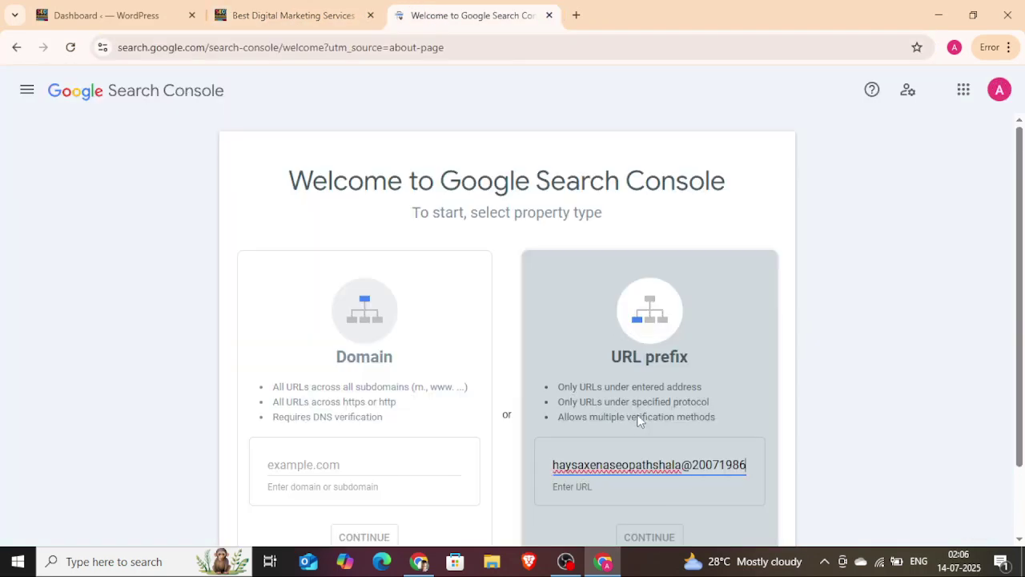
{"action": "scroll", "coordinate": [793, 445], "scroll_direction": "down", "scroll_amount": 1}
{"action": "left_click", "coordinate": [662, 458]}
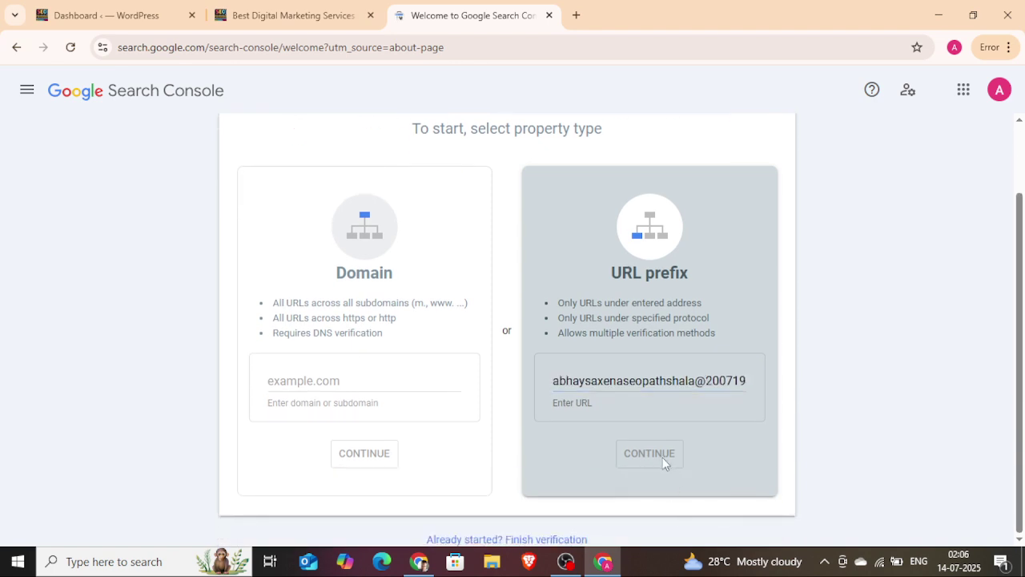
{"action": "left_click", "coordinate": [631, 381]}
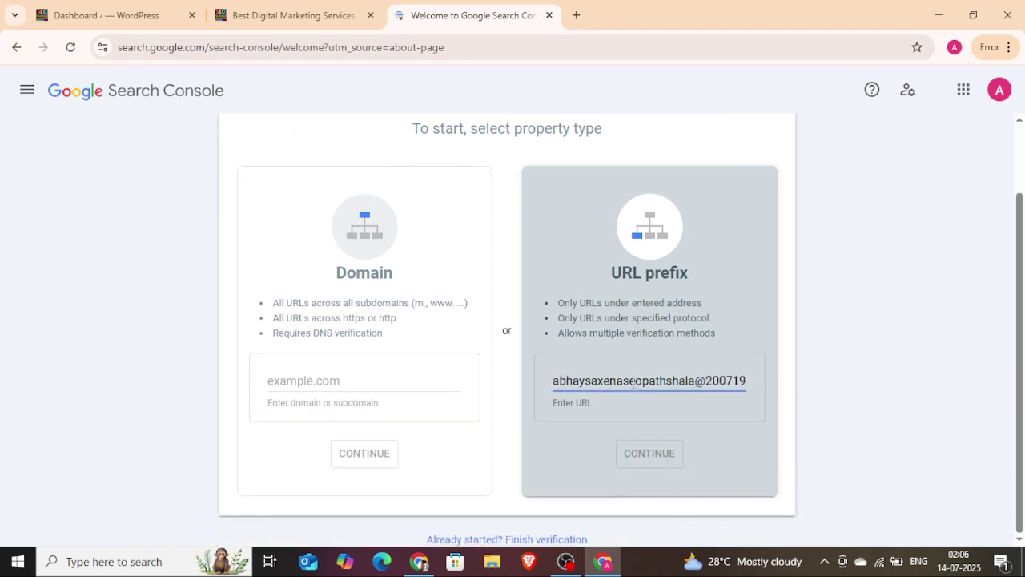
{"action": "key", "text": "ctrl+a"}
{"action": "key", "text": "BackSpace"}
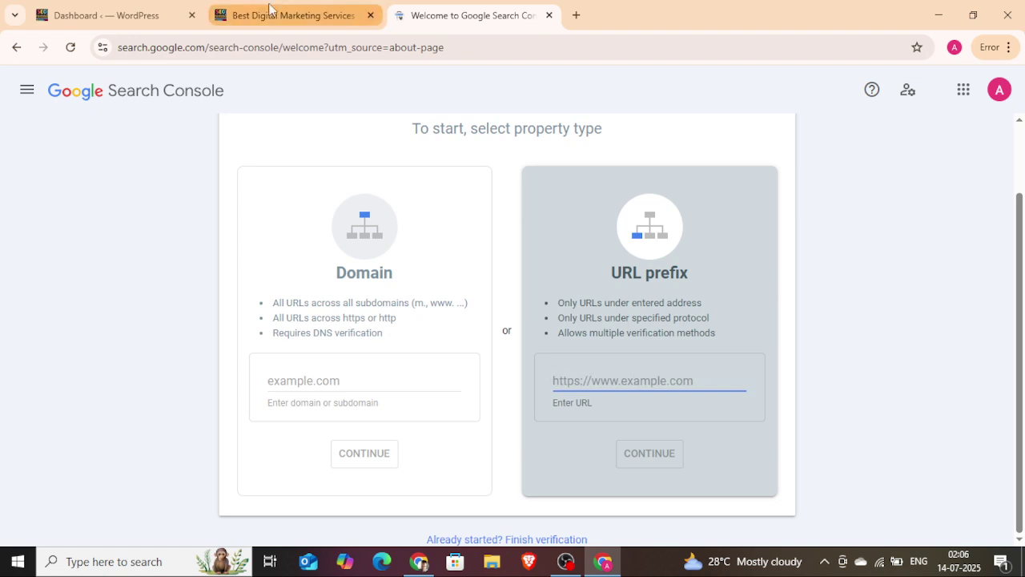
{"action": "left_click", "coordinate": [270, 13]}
{"action": "left_click_drag", "start_coordinate": [259, 46], "coordinate": [114, 47]}
{"action": "key", "text": "ctrl+c"}
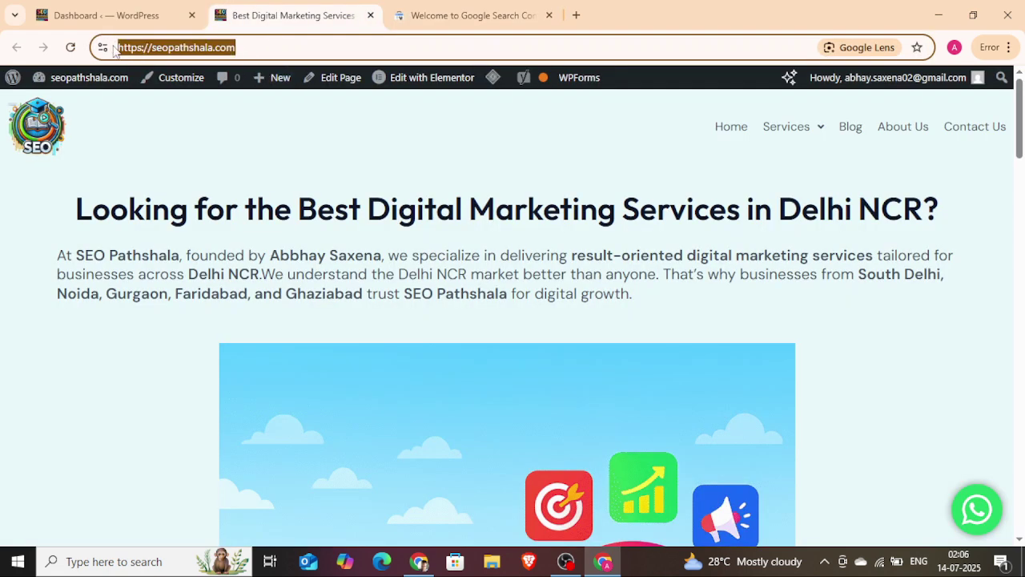
{"action": "left_click", "coordinate": [479, 15]}
{"action": "key", "text": "ctrl+v"}
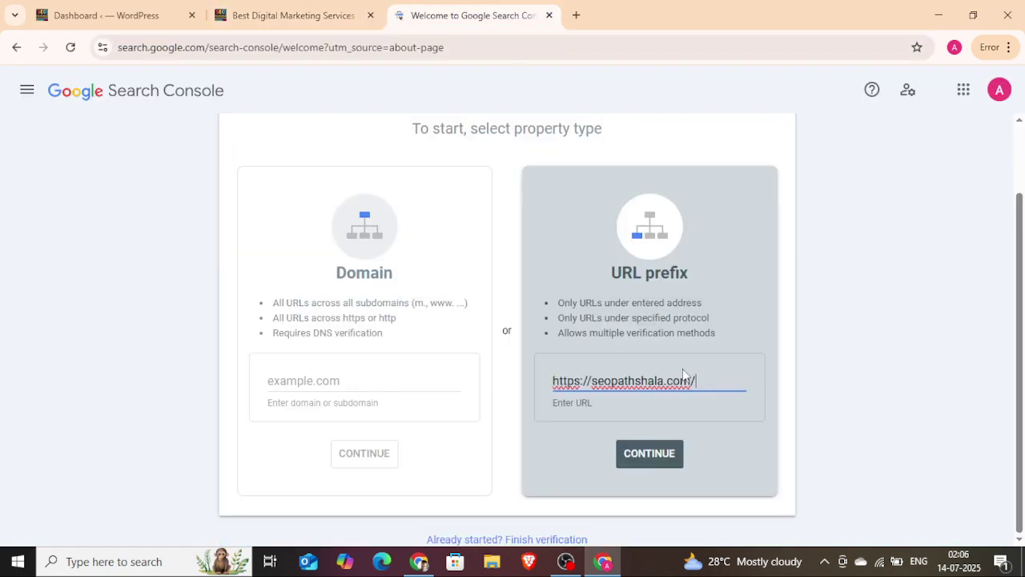
{"action": "left_click", "coordinate": [653, 455]}
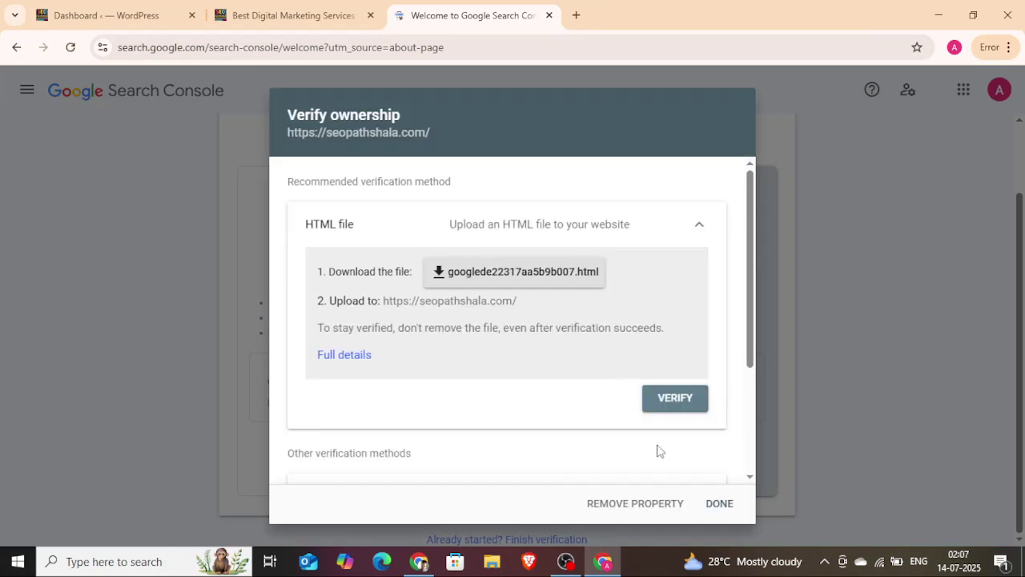
Under Other verification methods, expand HTML tag and copy its google-site-verification meta tag.
{"action": "scroll", "coordinate": [630, 353], "scroll_direction": "down", "scroll_amount": 2}
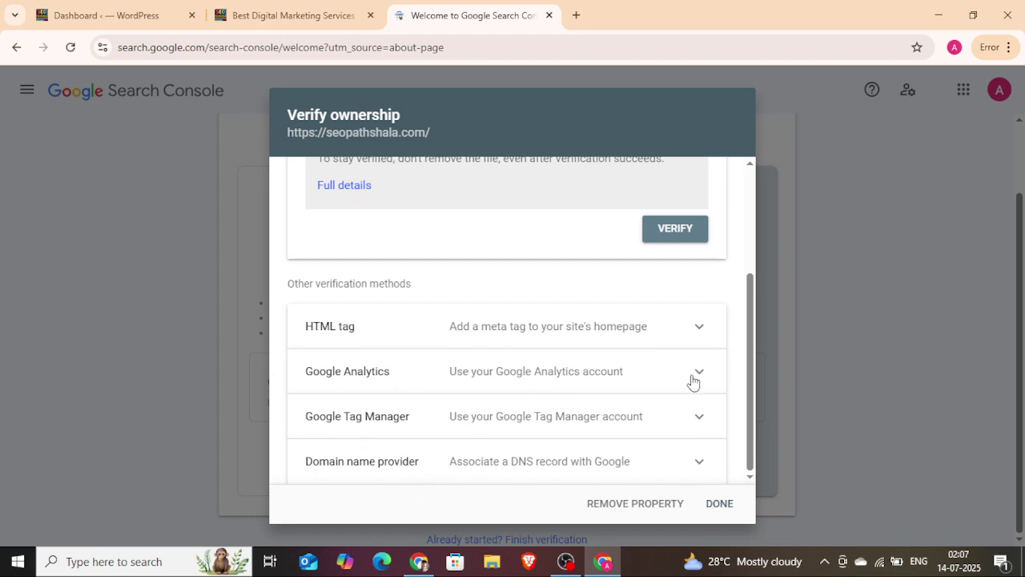
{"action": "left_click", "coordinate": [700, 423]}
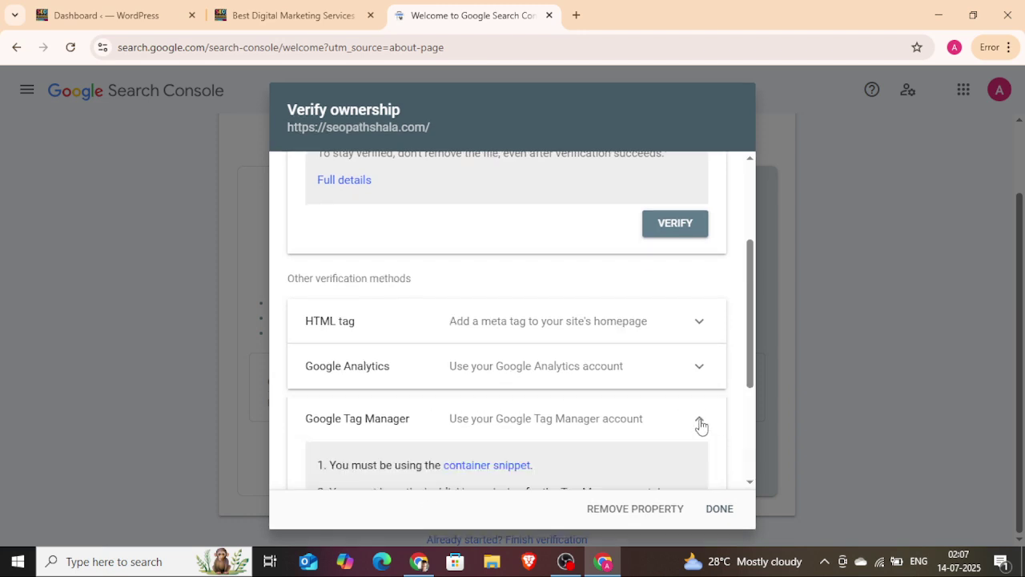
{"action": "scroll", "coordinate": [704, 426], "scroll_direction": "down", "scroll_amount": 3}
{"action": "scroll", "coordinate": [708, 426], "scroll_direction": "up", "scroll_amount": 2}
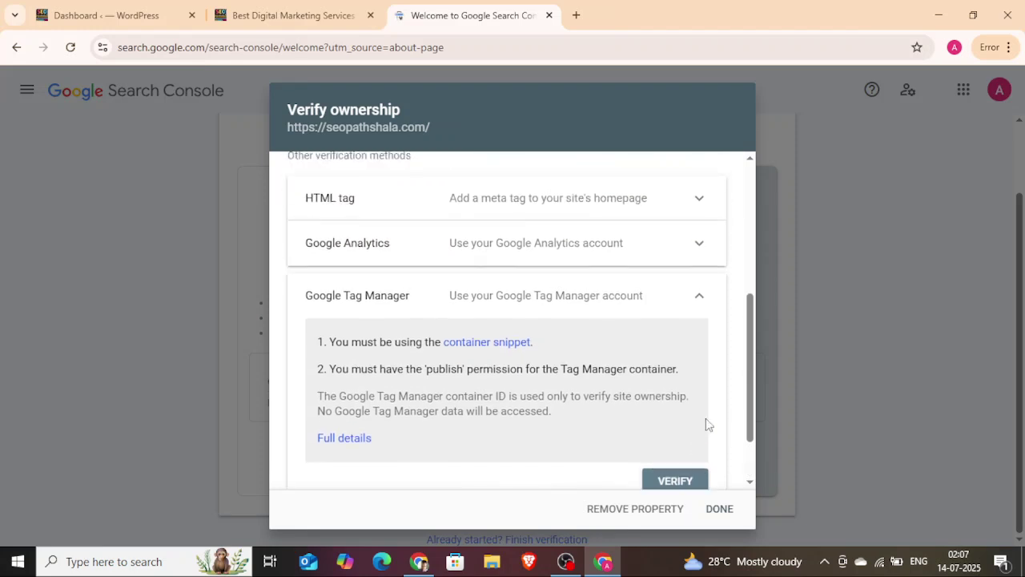
{"action": "left_click", "coordinate": [705, 369]}
{"action": "scroll", "coordinate": [751, 356], "scroll_direction": "up", "scroll_amount": 2}
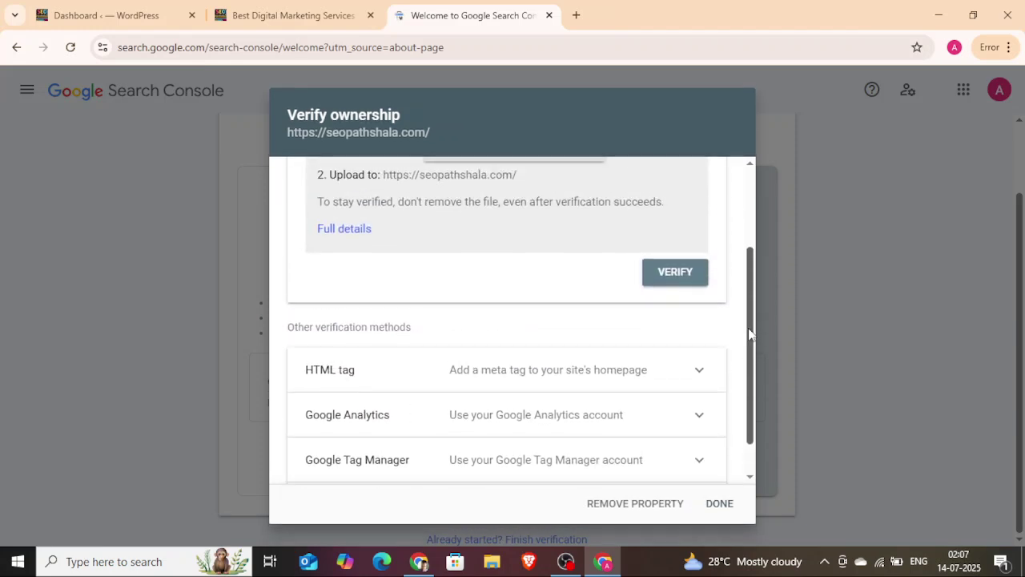
{"action": "scroll", "coordinate": [751, 345], "scroll_direction": "down", "scroll_amount": 2}
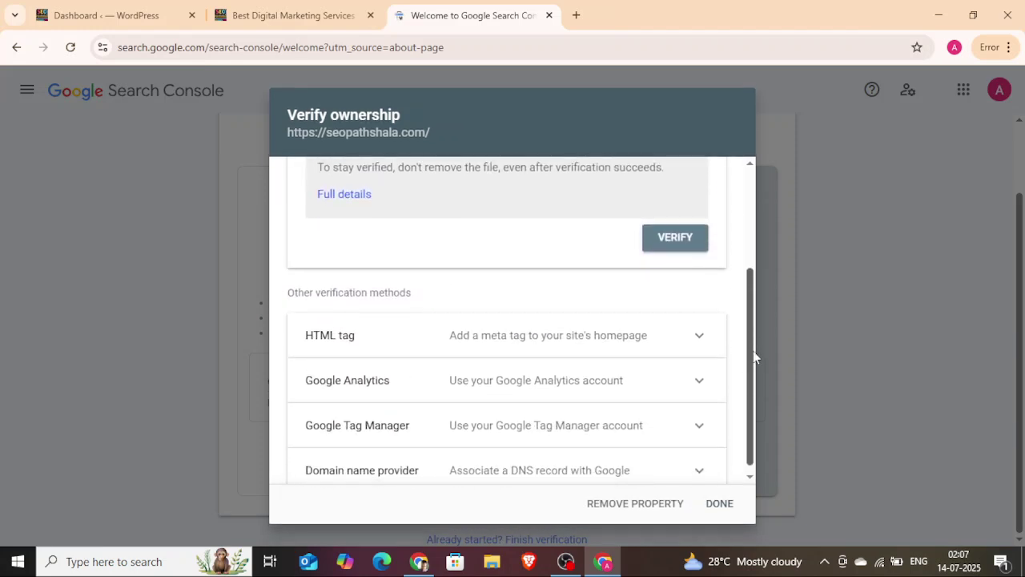
{"action": "left_click", "coordinate": [702, 329]}
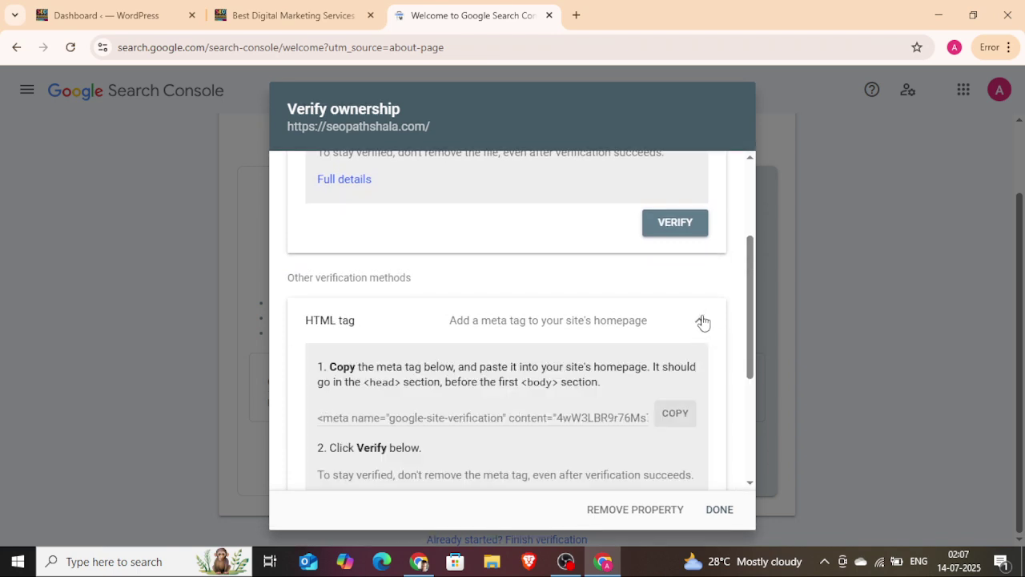
{"action": "left_click", "coordinate": [675, 423]}
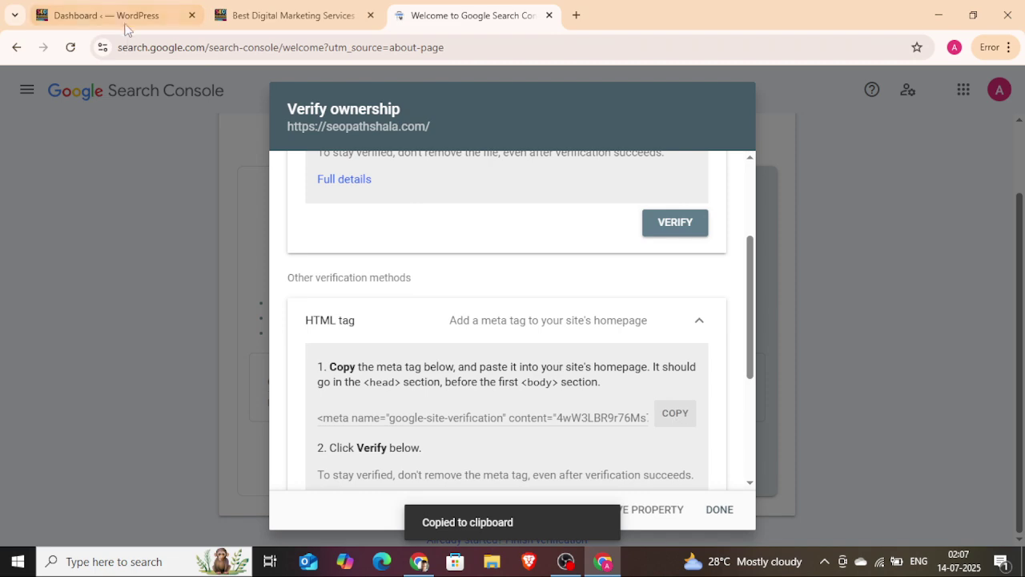
In the WordPress dashboard, open Appearance > Theme File Editor and select Astra's header.php.
{"action": "left_click", "coordinate": [124, 20]}
{"action": "scroll", "coordinate": [116, 412], "scroll_direction": "down", "scroll_amount": 2}
{"action": "mouse_move", "coordinate": [60, 347]}
{"action": "mouse_move", "coordinate": [57, 324]}
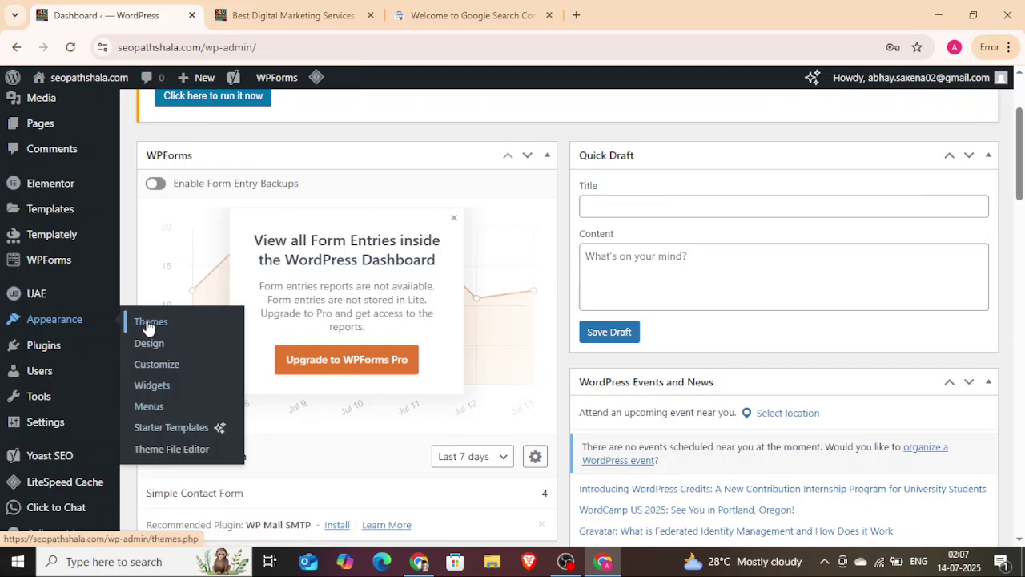
{"action": "left_click", "coordinate": [161, 454]}
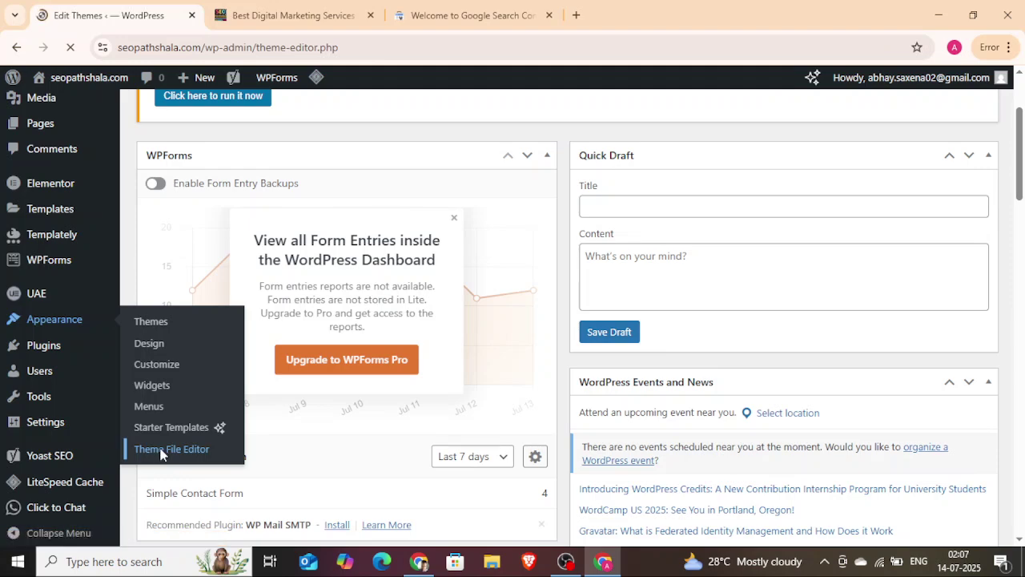
{"action": "scroll", "coordinate": [922, 456], "scroll_direction": "down", "scroll_amount": 2}
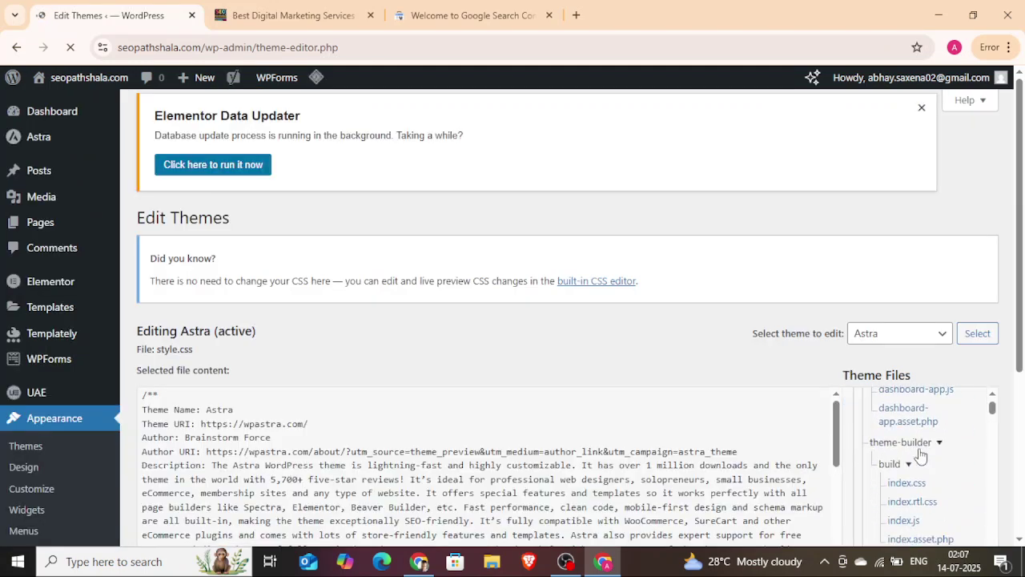
{"action": "scroll", "coordinate": [1024, 376], "scroll_direction": "down", "scroll_amount": 1}
{"action": "scroll", "coordinate": [1024, 376], "scroll_direction": "down", "scroll_amount": 2}
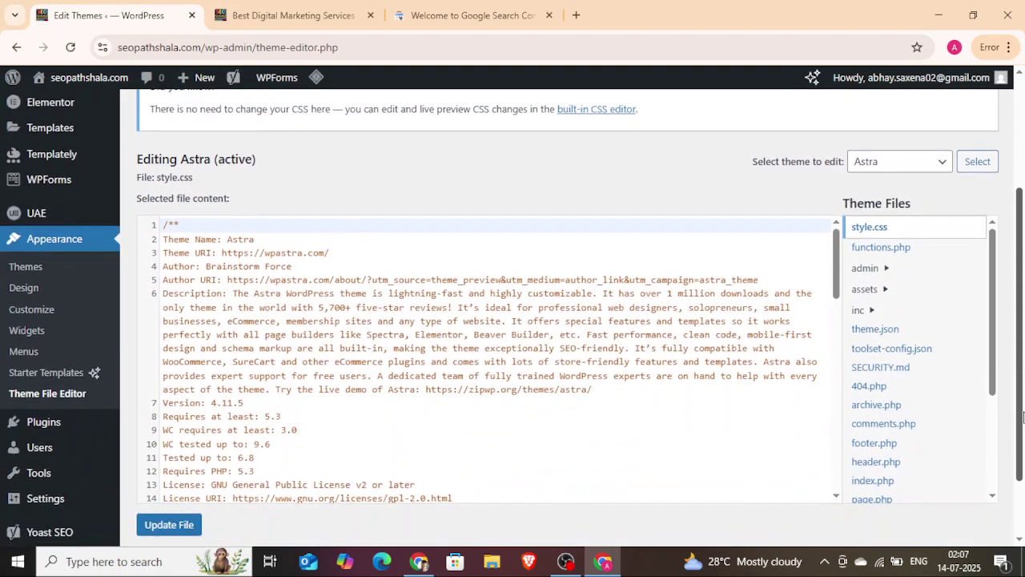
{"action": "scroll", "coordinate": [929, 412], "scroll_direction": "down", "scroll_amount": 1}
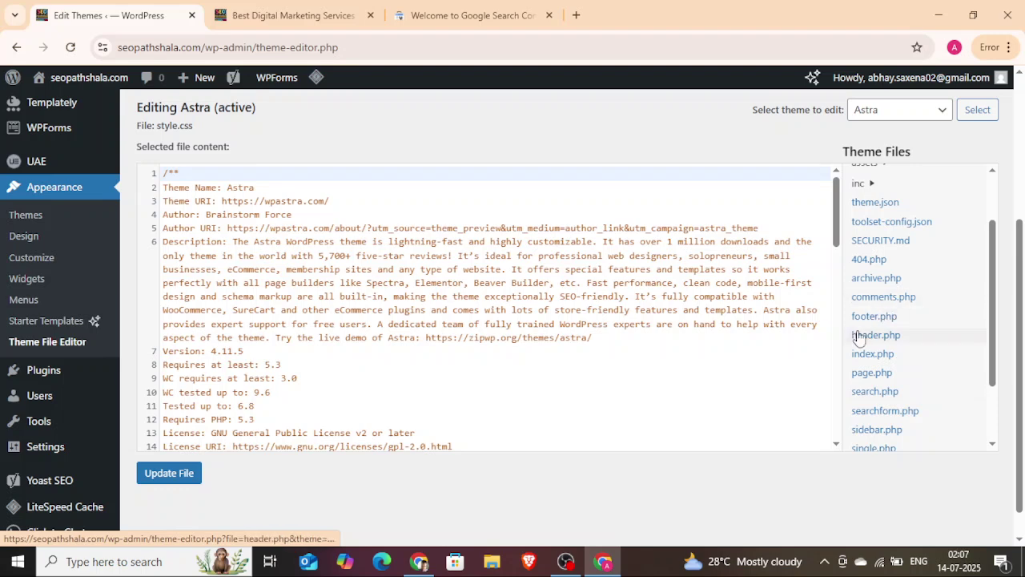
{"action": "left_click", "coordinate": [878, 343]}
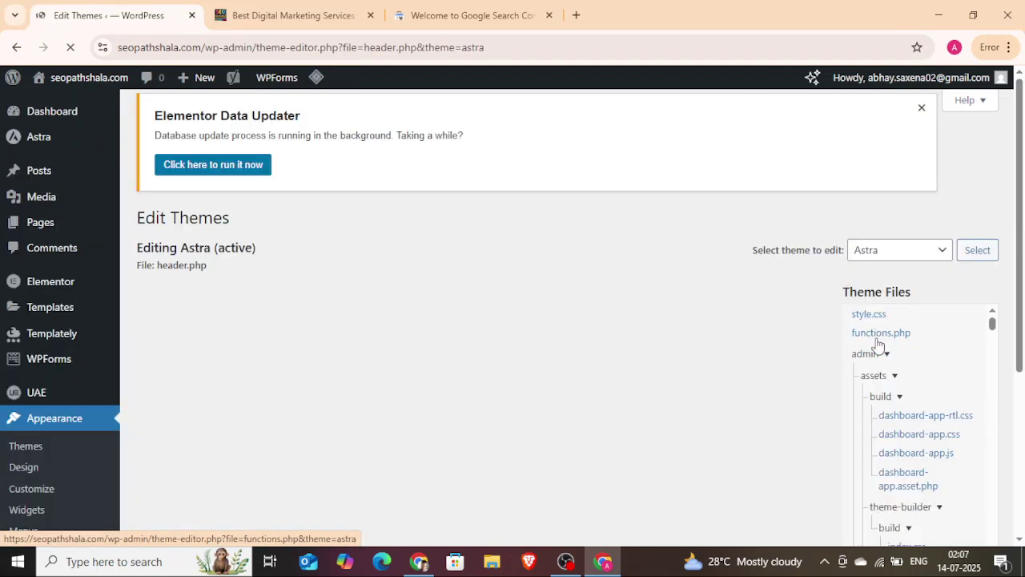
Paste the verification meta tag on a new line after line 32, before </head>, and click Update File.
{"action": "scroll", "coordinate": [481, 404], "scroll_direction": "down", "scroll_amount": 3}
{"action": "scroll", "coordinate": [586, 286], "scroll_direction": "up", "scroll_amount": 3}
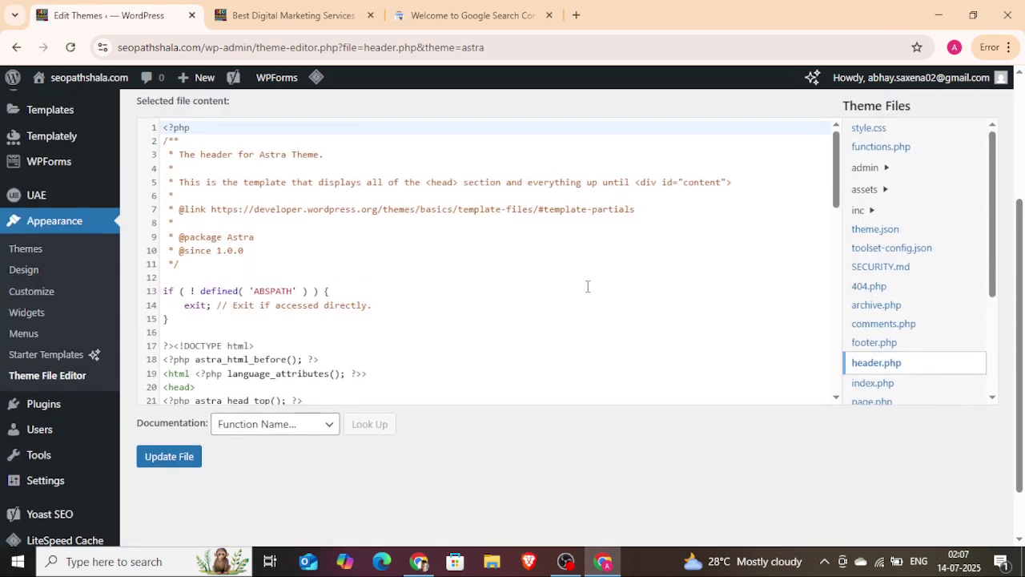
{"action": "scroll", "coordinate": [452, 357], "scroll_direction": "down", "scroll_amount": 1}
{"action": "scroll", "coordinate": [448, 362], "scroll_direction": "up", "scroll_amount": 1}
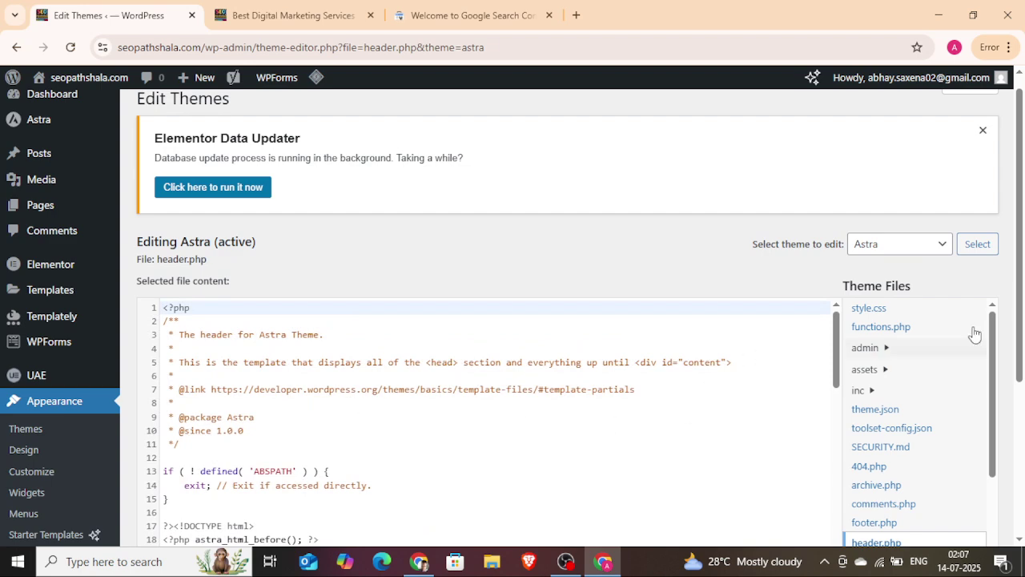
{"action": "scroll", "coordinate": [1022, 292], "scroll_direction": "down", "scroll_amount": 2}
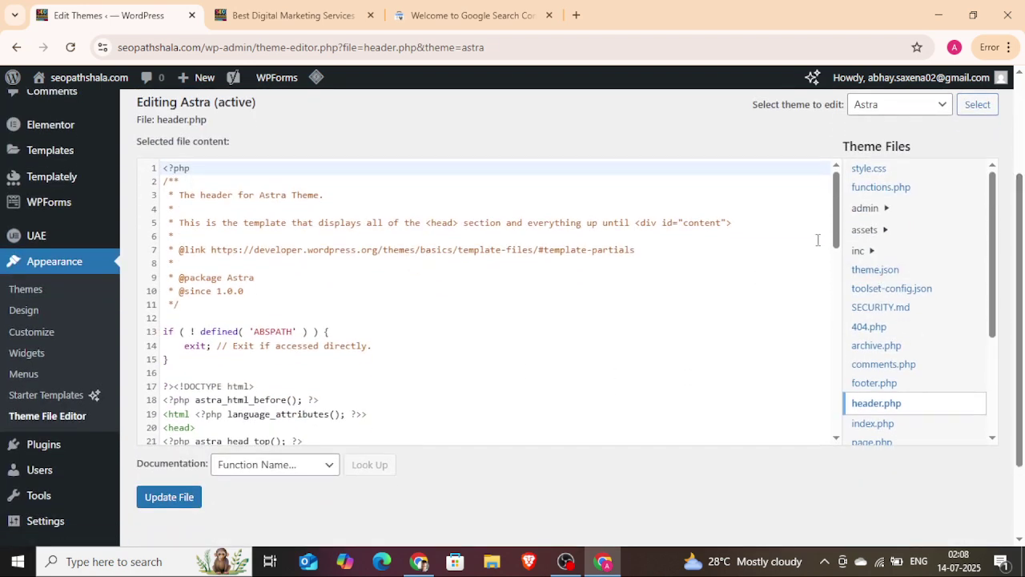
{"action": "left_click_drag", "start_coordinate": [835, 240], "coordinate": [825, 302]}
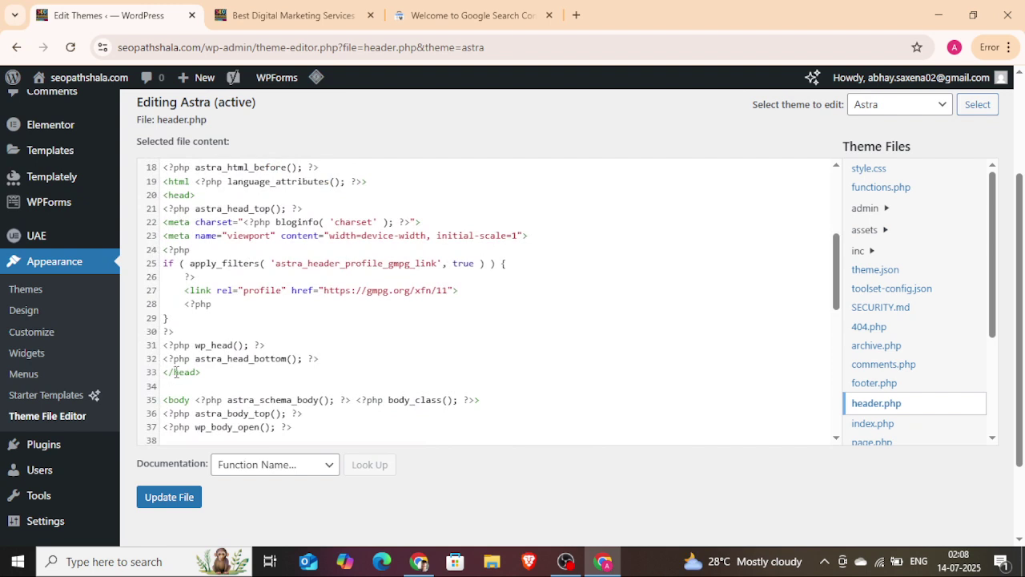
{"action": "left_click", "coordinate": [330, 359]}
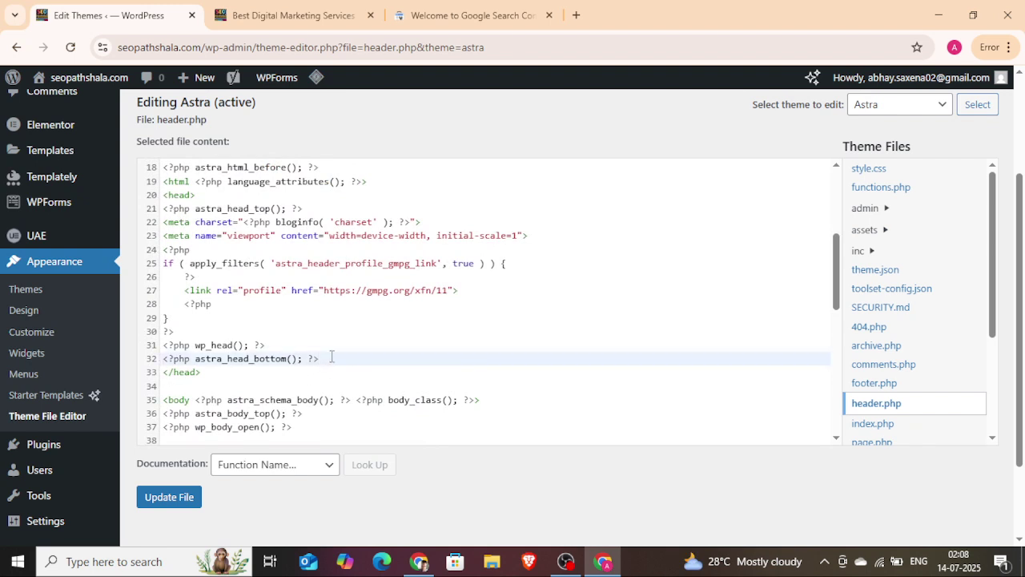
{"action": "key", "text": "Return"}
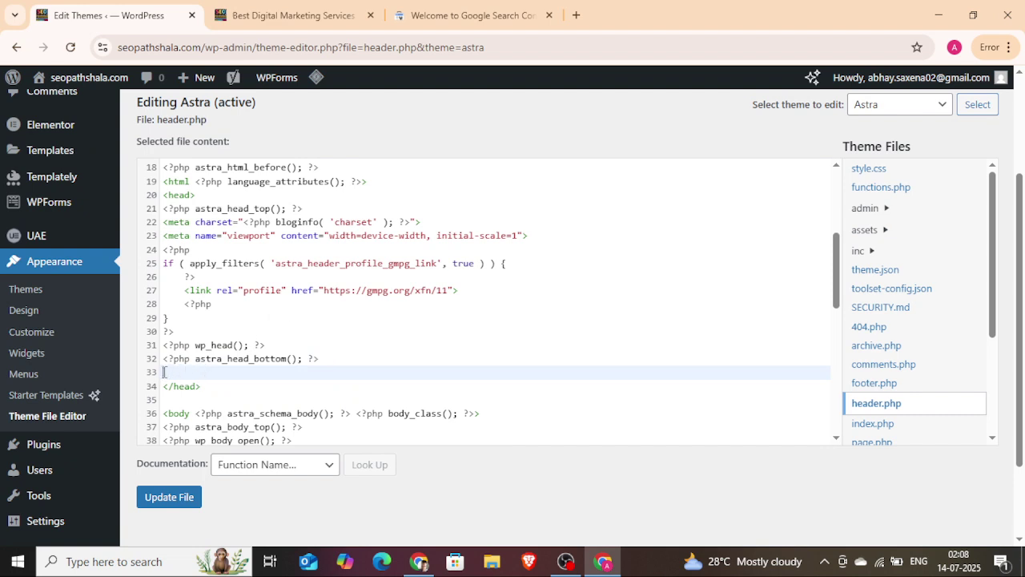
{"action": "key", "text": "ctrl+v"}
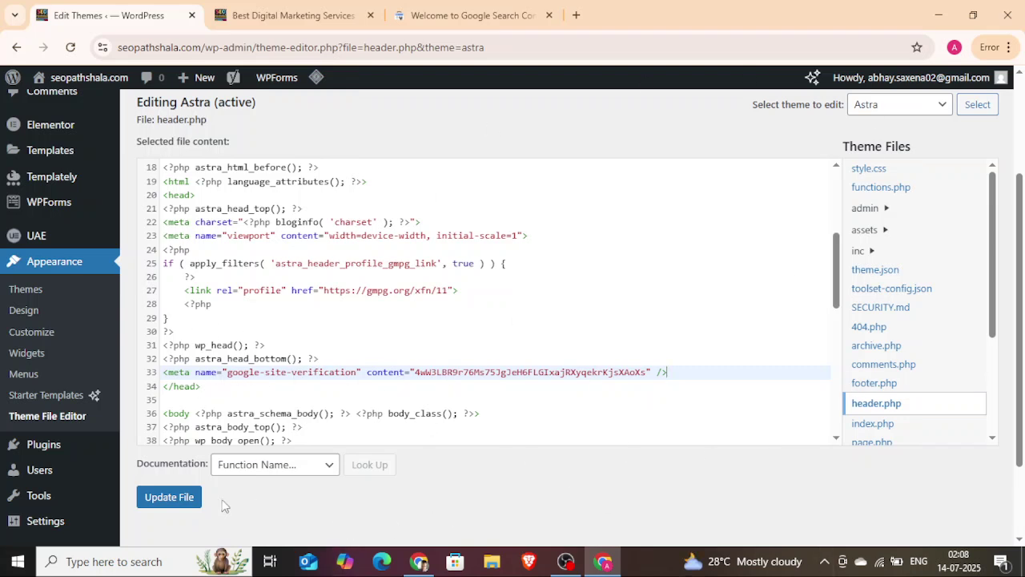
{"action": "left_click", "coordinate": [173, 498]}
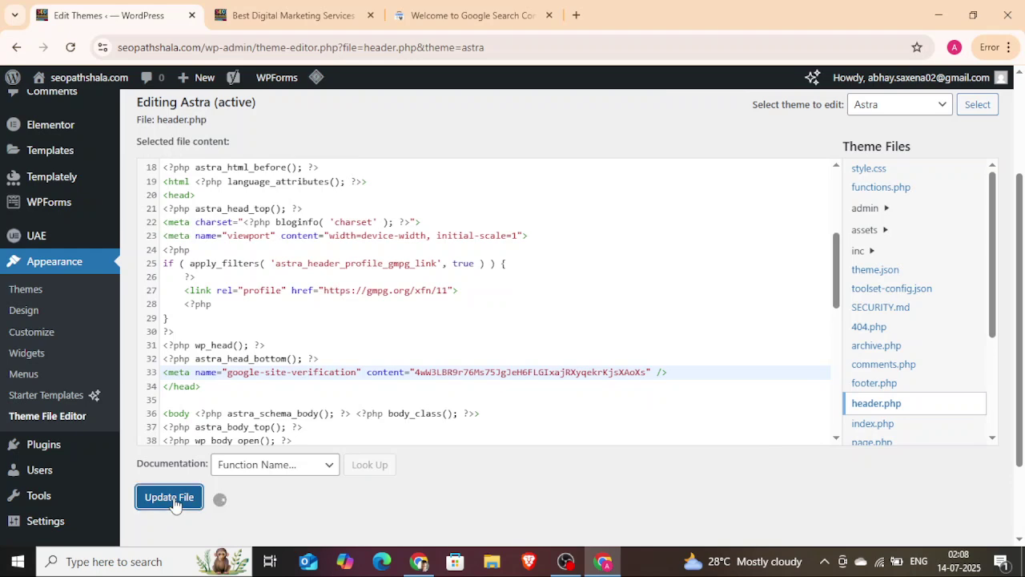
{"action": "left_click", "coordinate": [456, 14]}
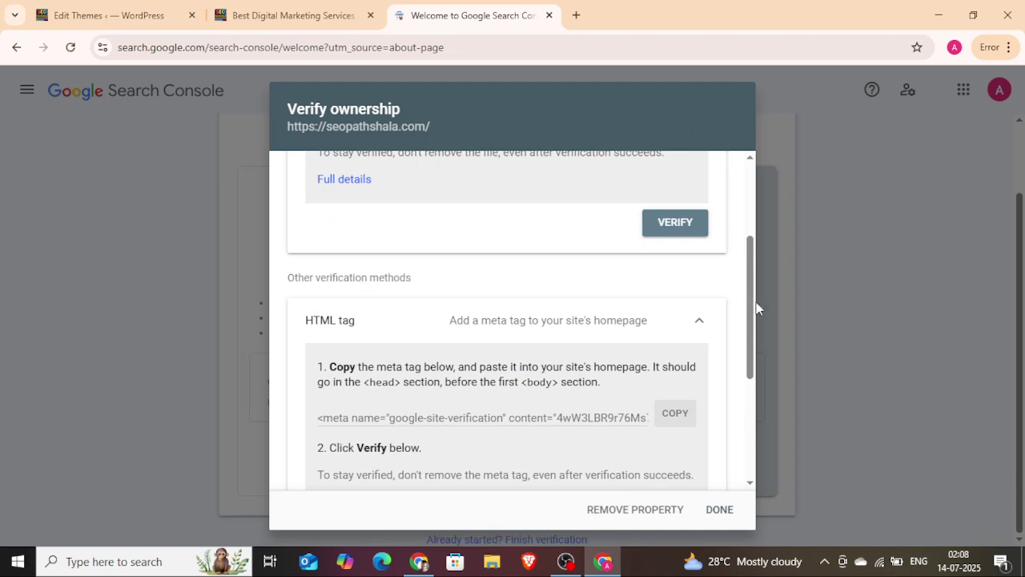
{"action": "scroll", "coordinate": [751, 317], "scroll_direction": "up", "scroll_amount": 3}
{"action": "scroll", "coordinate": [750, 317], "scroll_direction": "down", "scroll_amount": 3}
{"action": "scroll", "coordinate": [750, 317], "scroll_direction": "down", "scroll_amount": 1}
{"action": "left_click", "coordinate": [674, 477]}
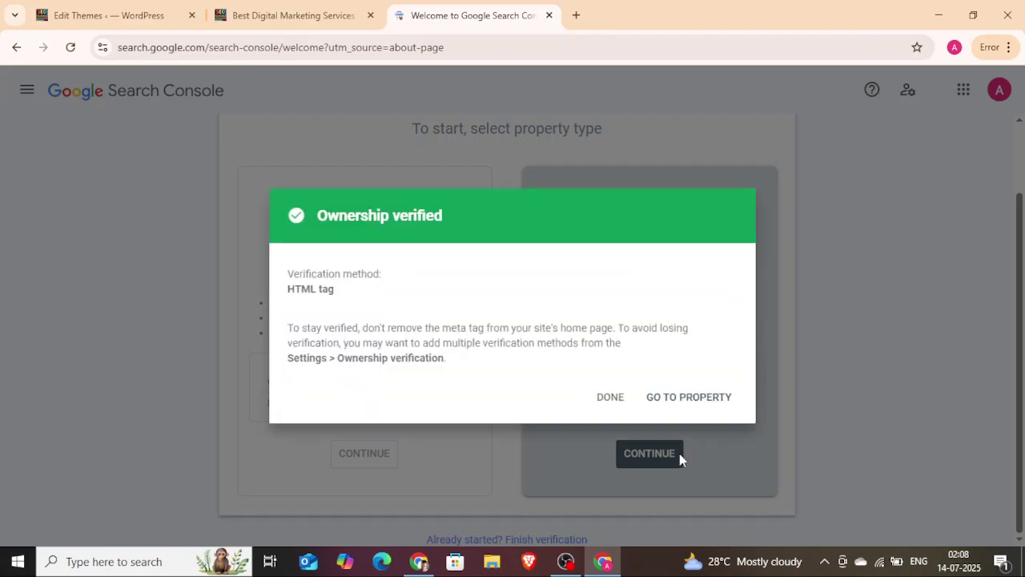
{"action": "left_click", "coordinate": [695, 402]}
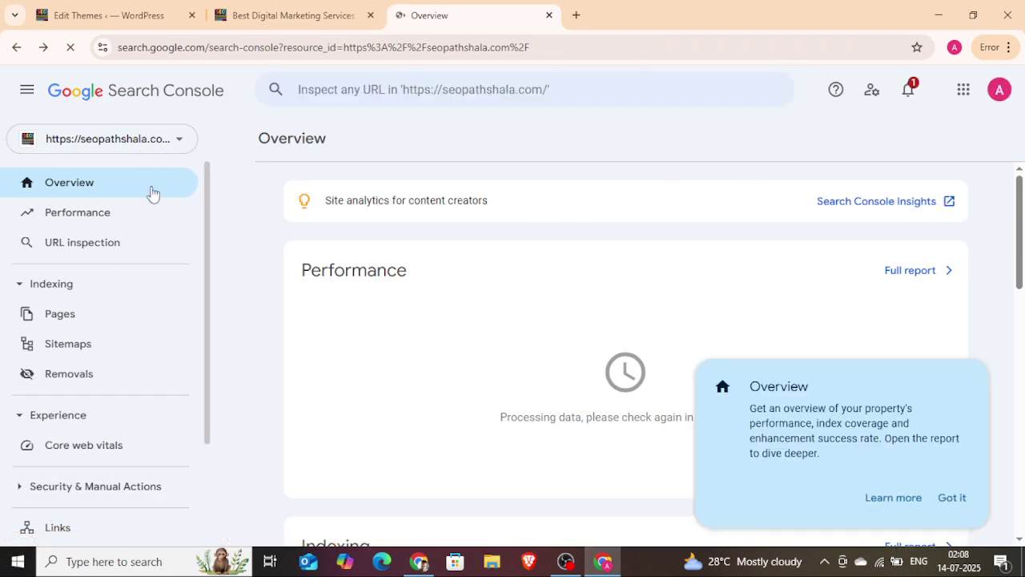
{"action": "left_click", "coordinate": [951, 497]}
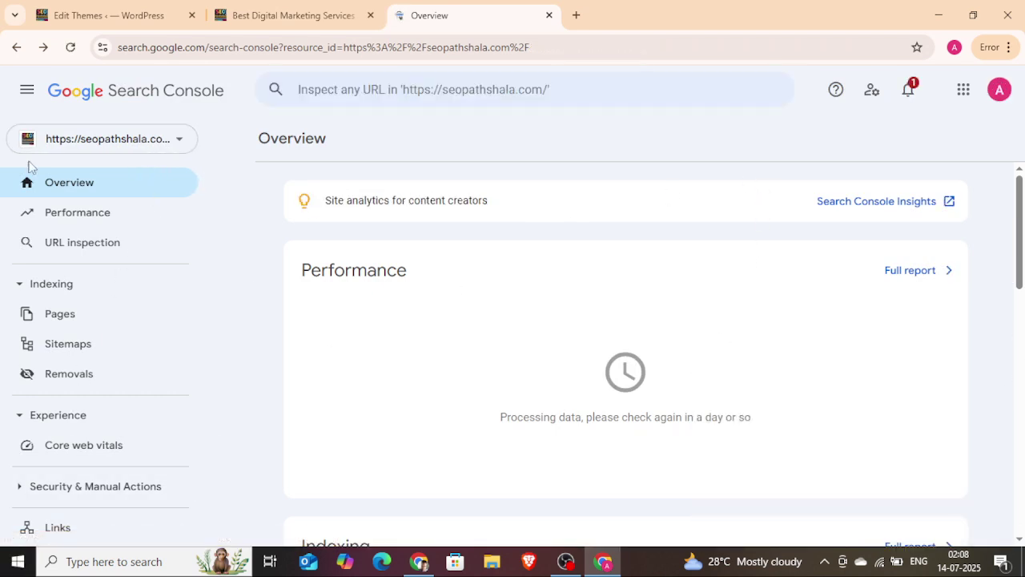
{"action": "left_click", "coordinate": [180, 141]}
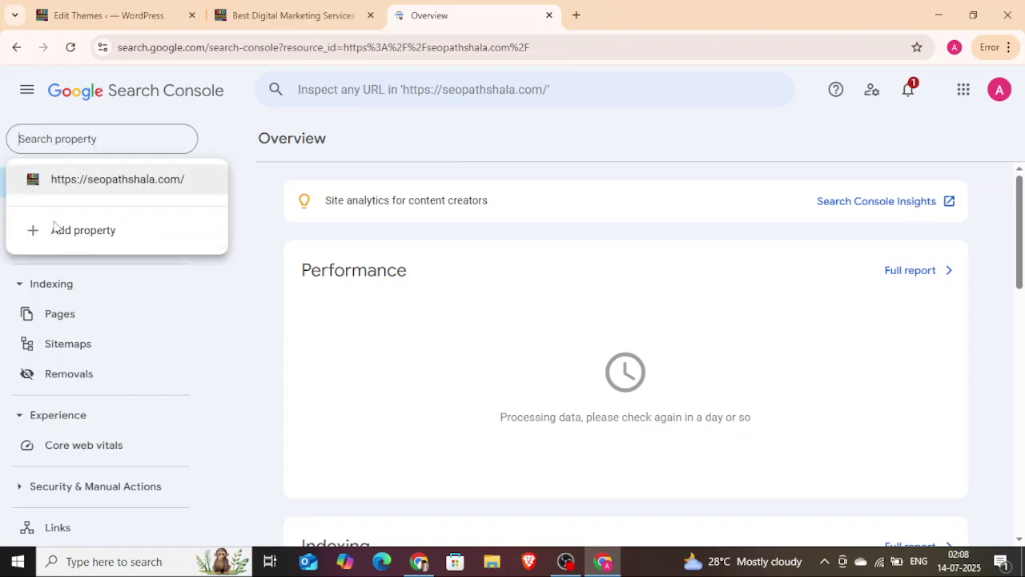
{"action": "left_click", "coordinate": [574, 145]}
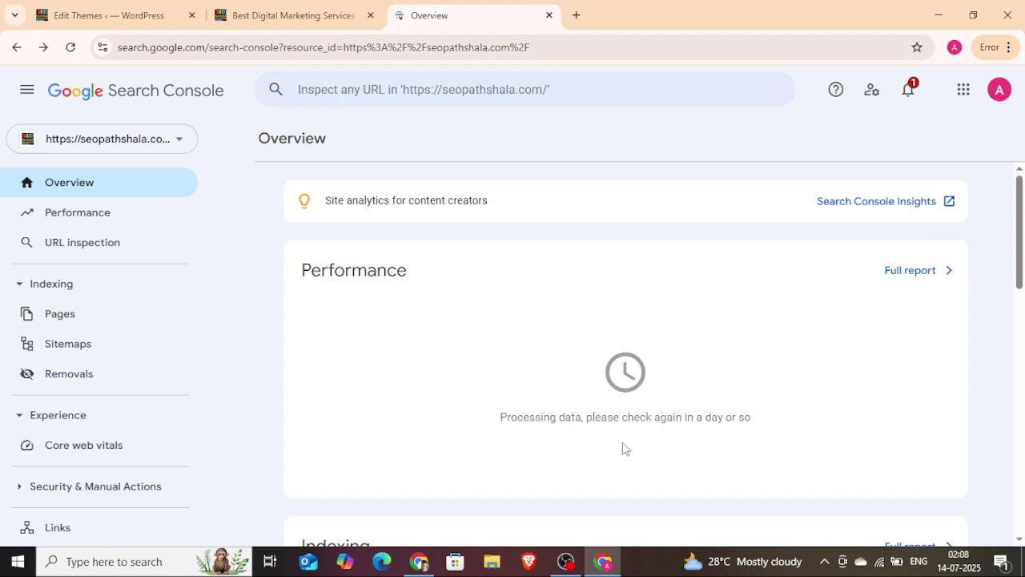
{"action": "left_click", "coordinate": [931, 273]}
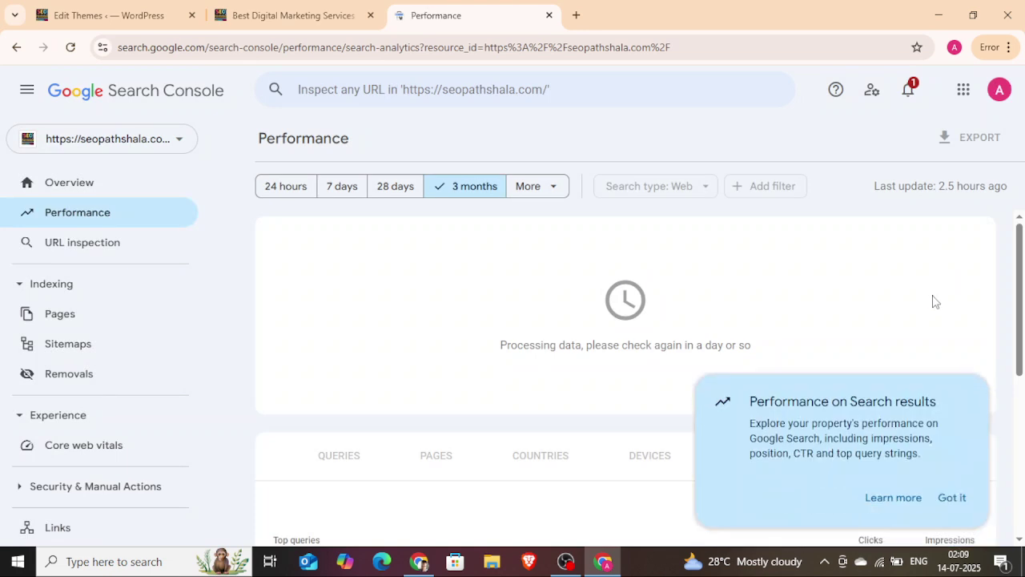
{"action": "left_click", "coordinate": [962, 498]}
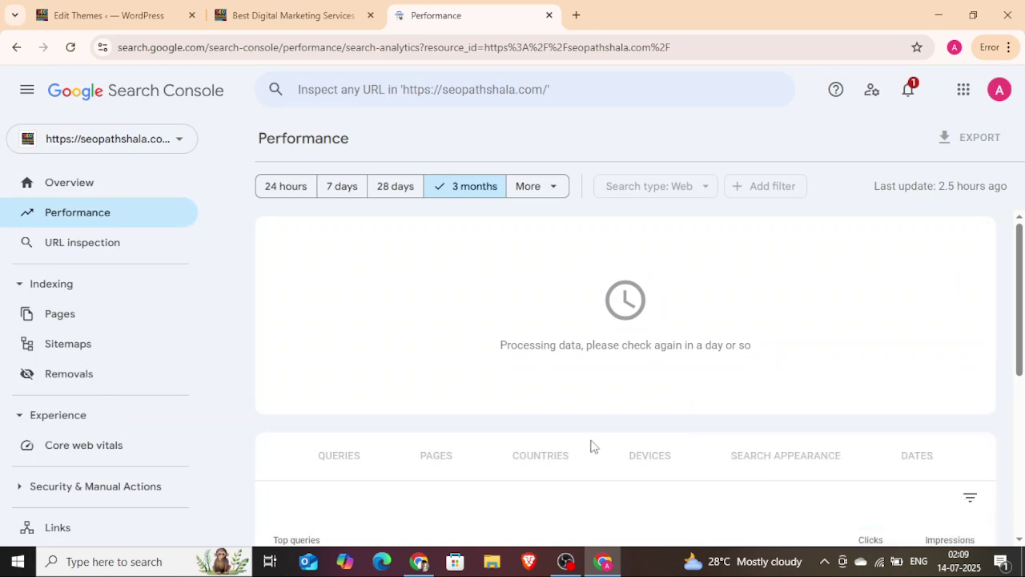
{"action": "left_click", "coordinate": [71, 180]}
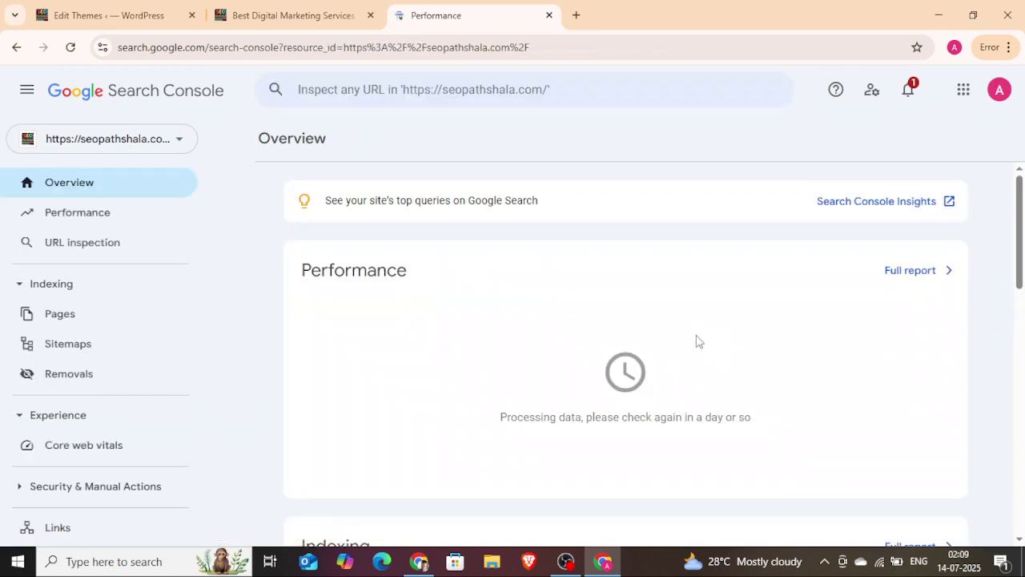